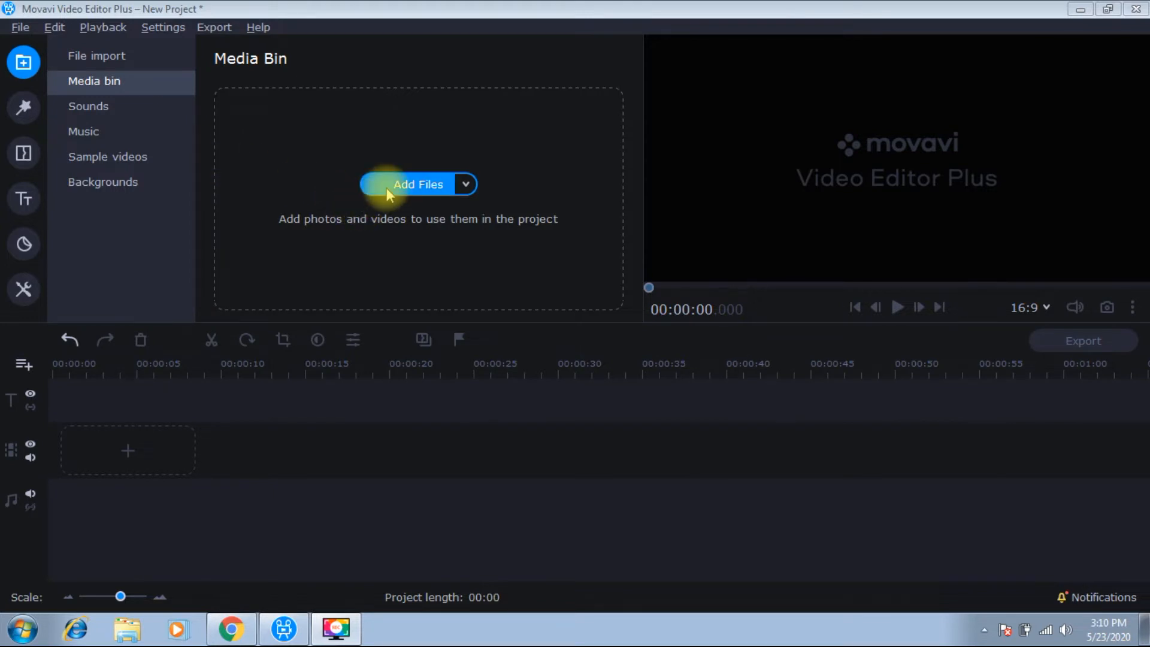
- Import GREEN_SCREEN_ANIMALS__ALPACA.mov and wooded_path.mp4 from the Desktop into the media bin
click(434, 189)
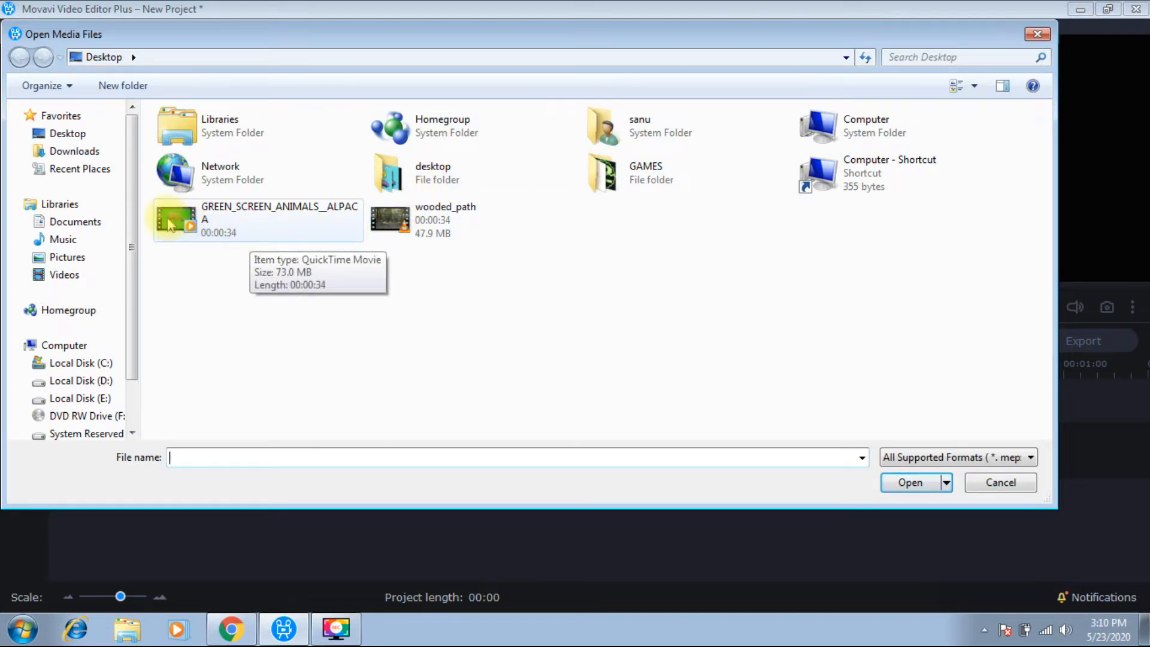
click(205, 211)
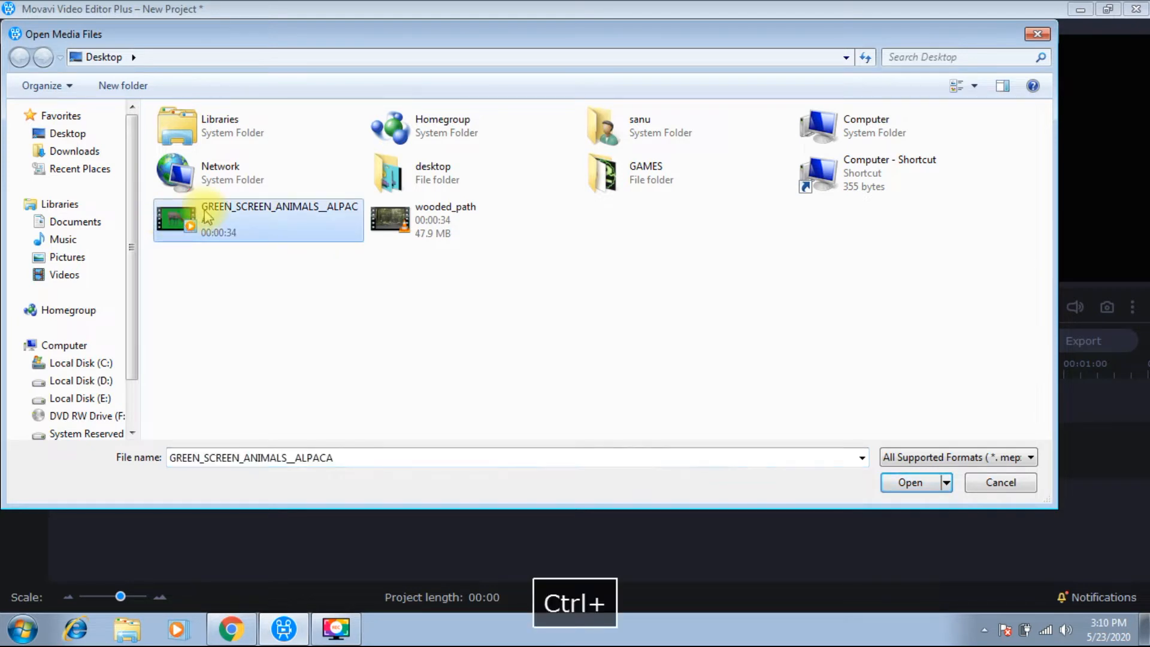
ctrl+click(415, 232)
click(916, 490)
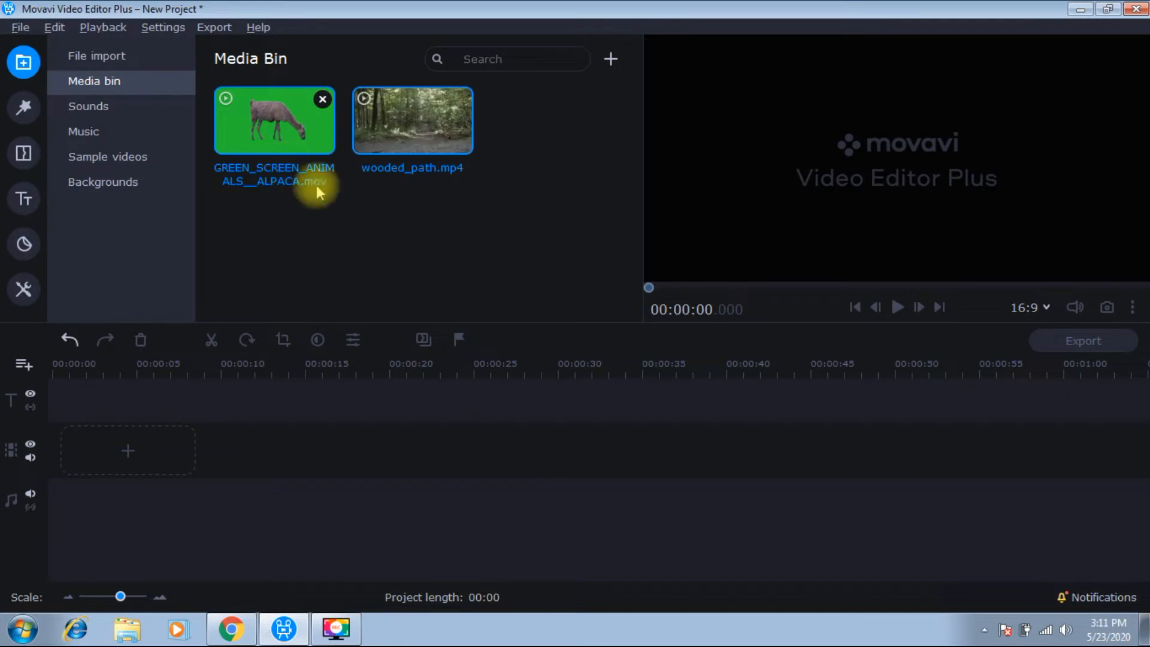
click(398, 214)
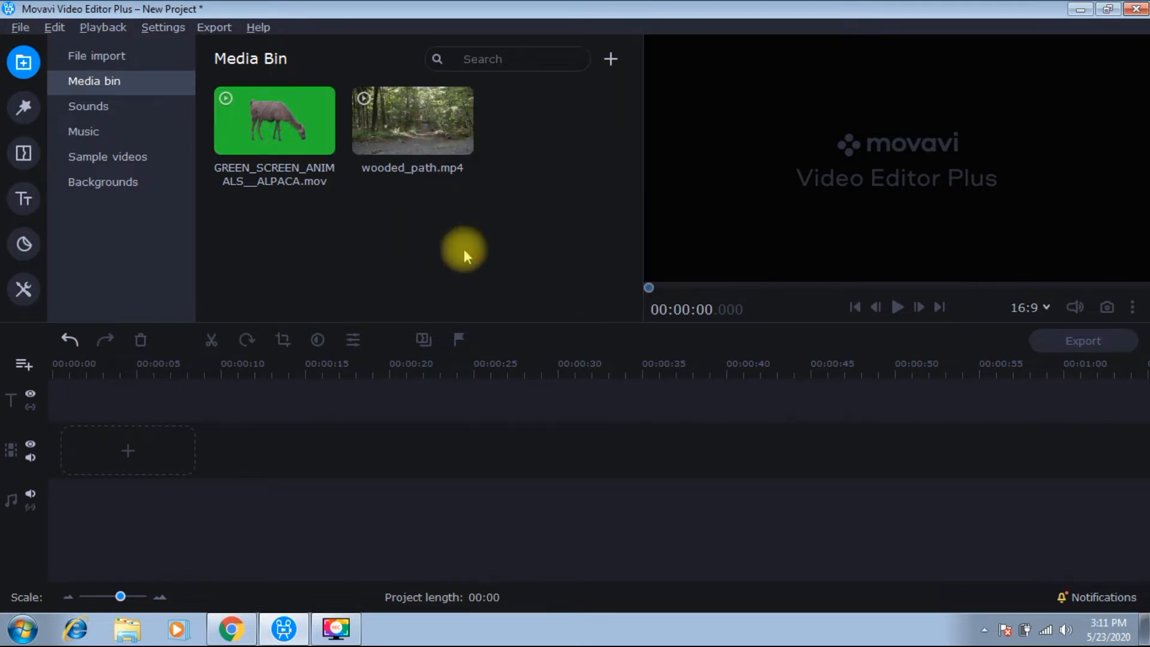
- Add a video track and place wooded_path.mp4 on the main track with the green-screen alpaca clip above it, both starting at zero
click(27, 362)
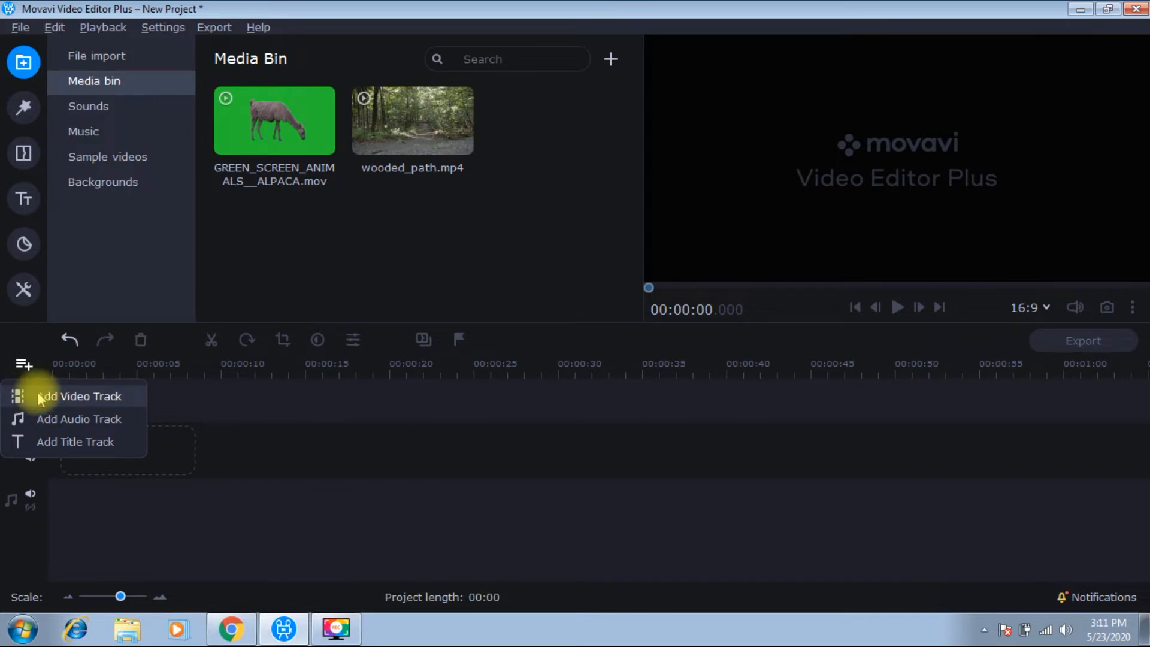
click(77, 396)
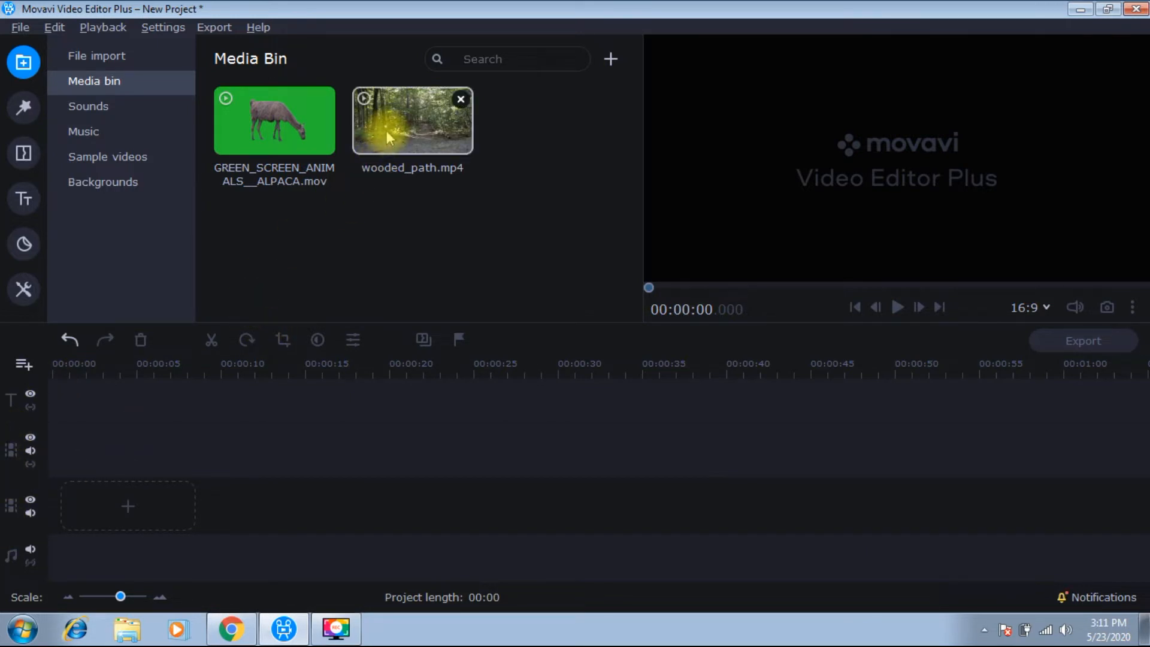
drag(387, 131, 61, 485)
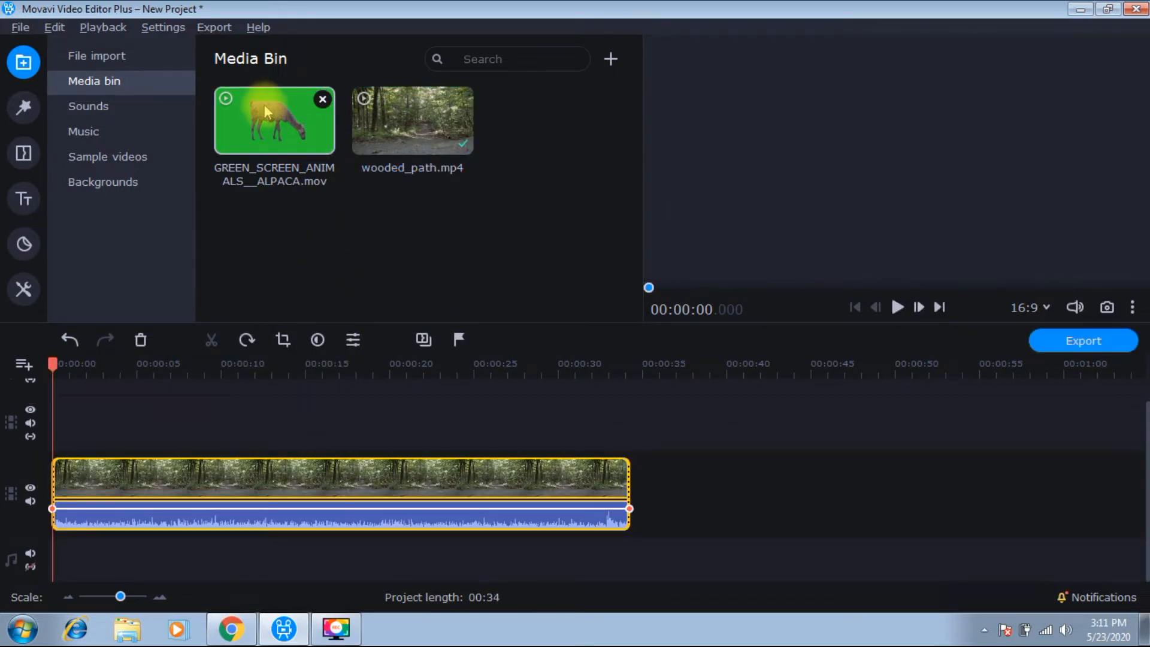
drag(261, 109, 54, 404)
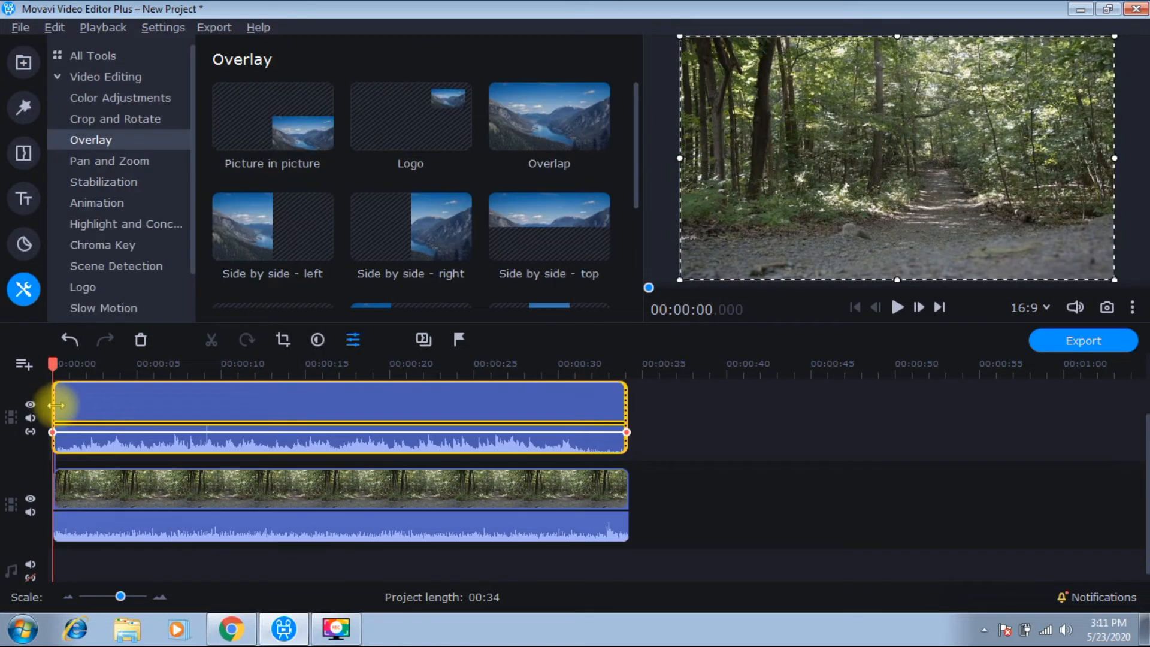
click(188, 412)
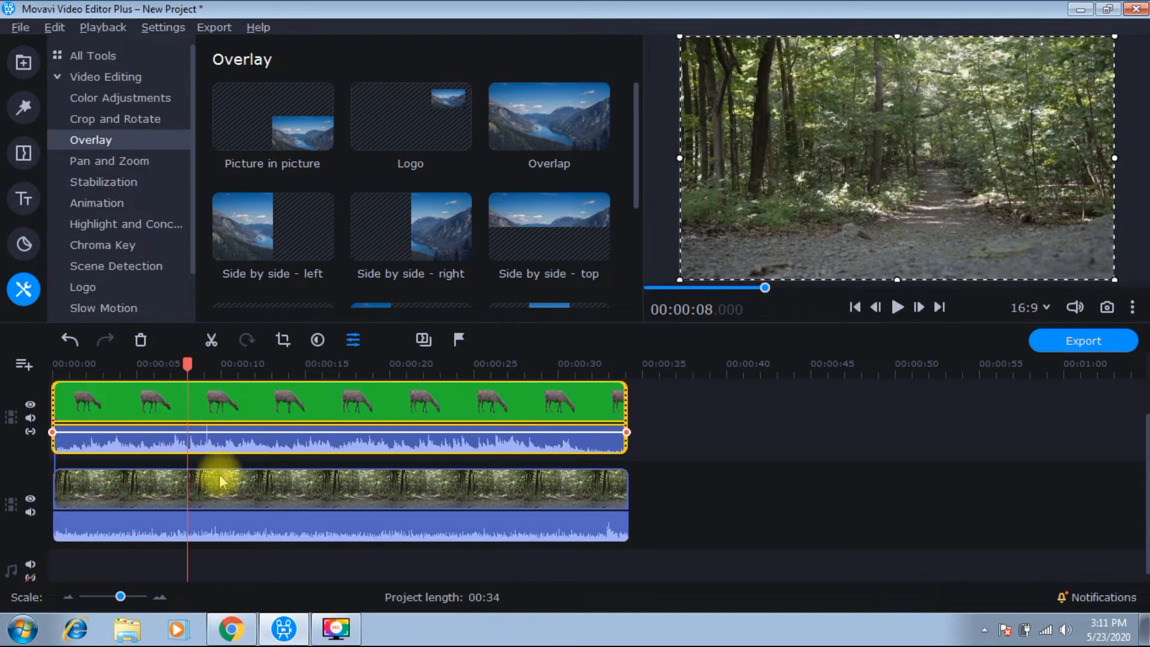
click(217, 482)
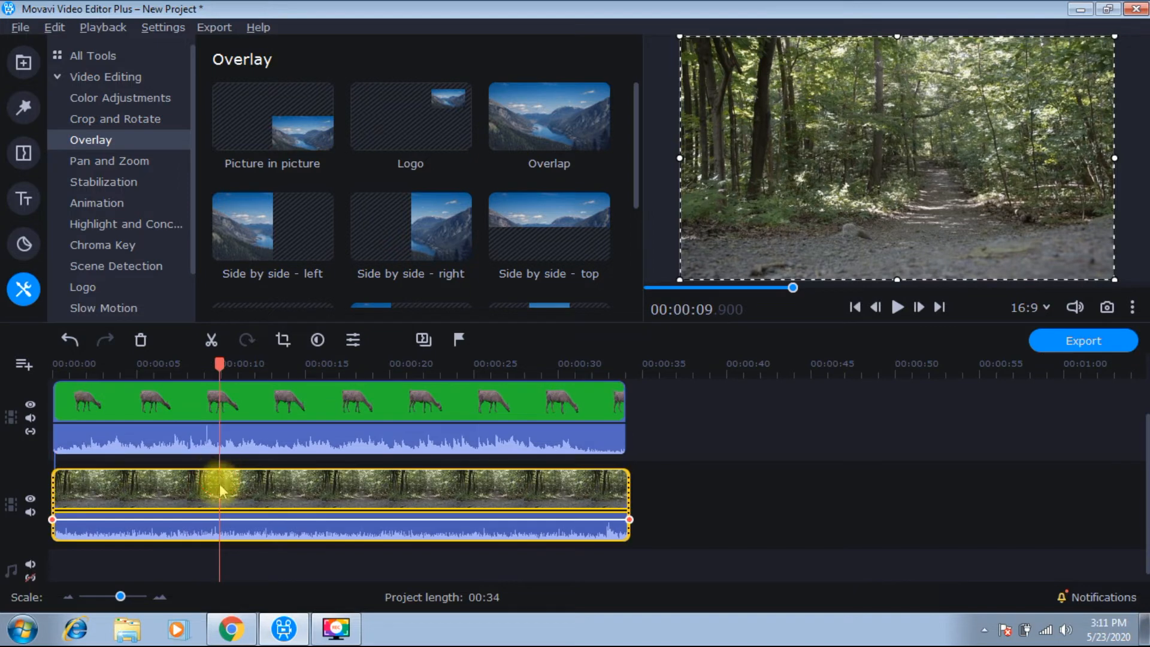
- Delete the audio of the wooded path clip and mute the alpaca clip's track
click(103, 447)
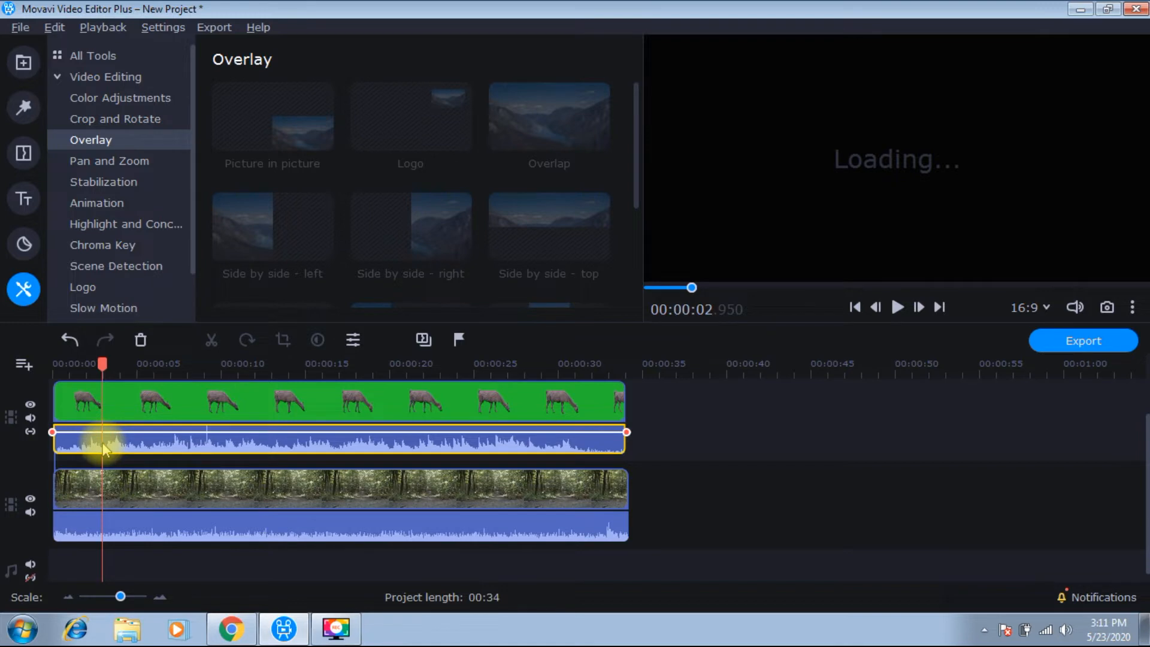
double_click(108, 537)
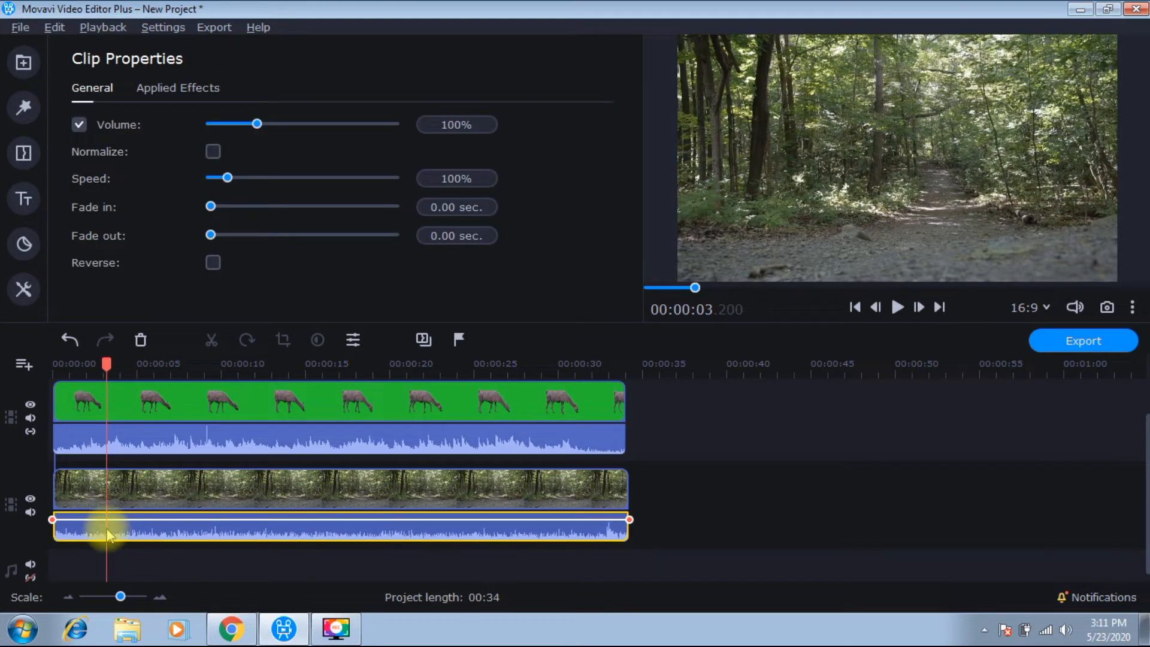
right_click(75, 535)
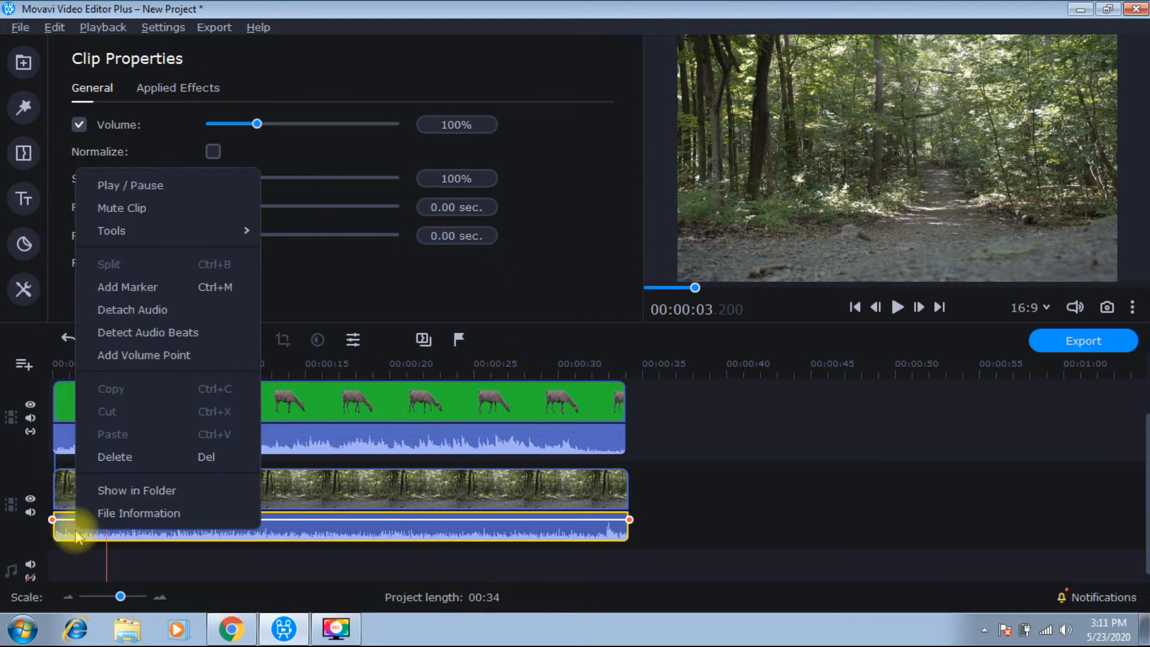
click(119, 457)
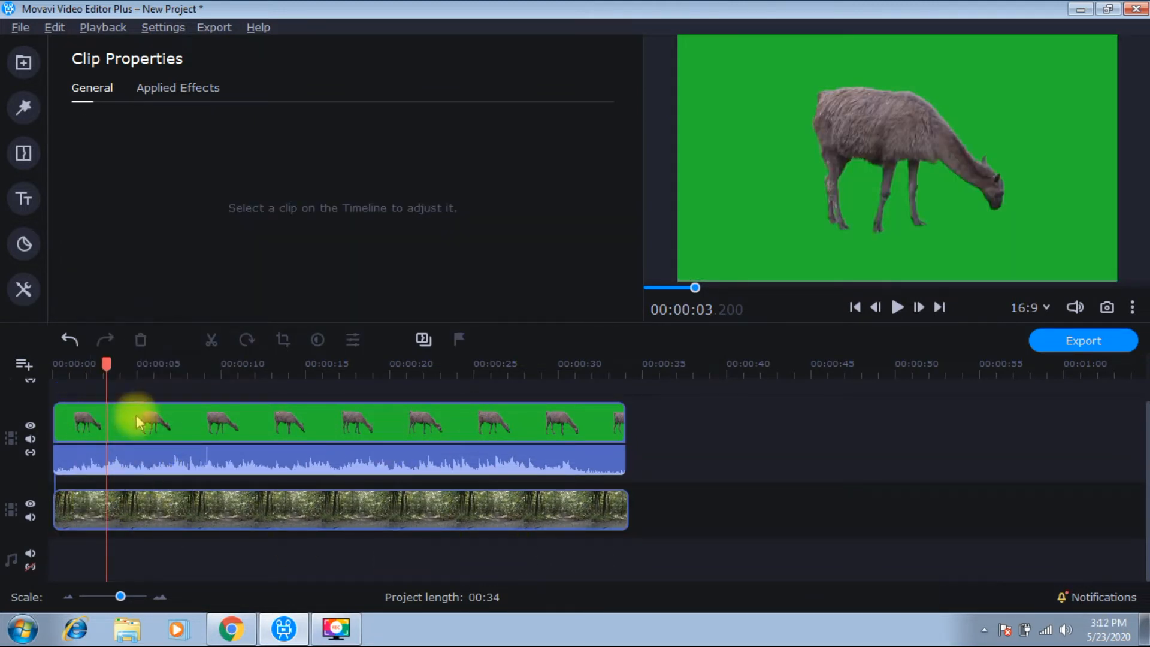
click(31, 440)
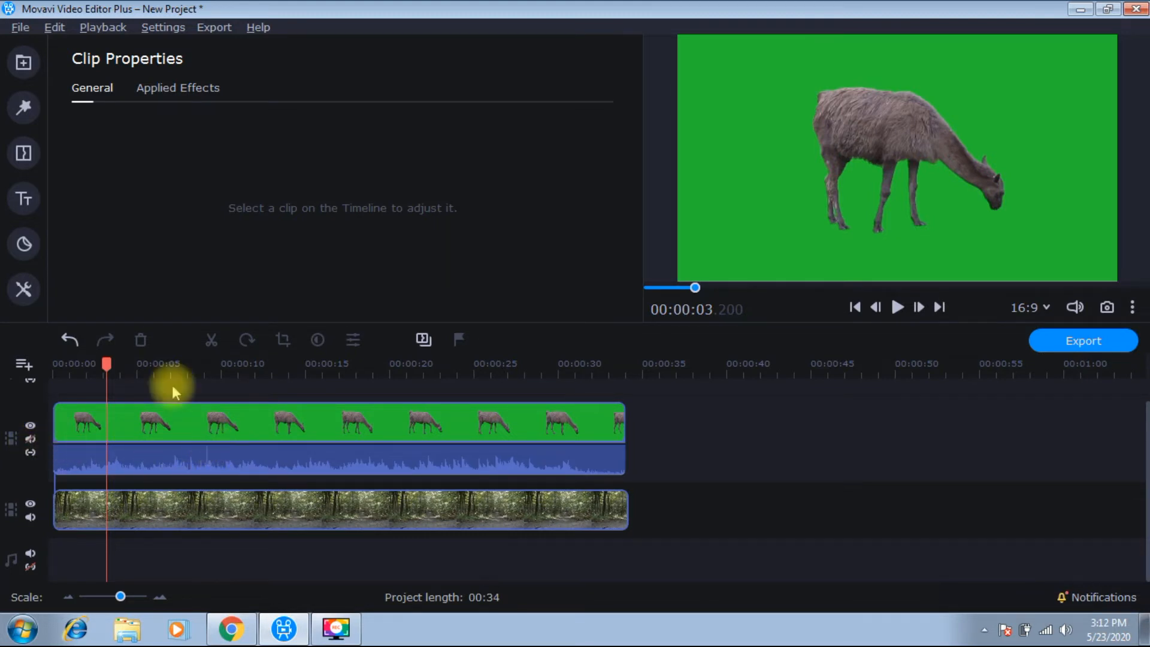
- Key out the green background of the alpaca clip with Chroma Key, setting its opacity to 35
click(153, 422)
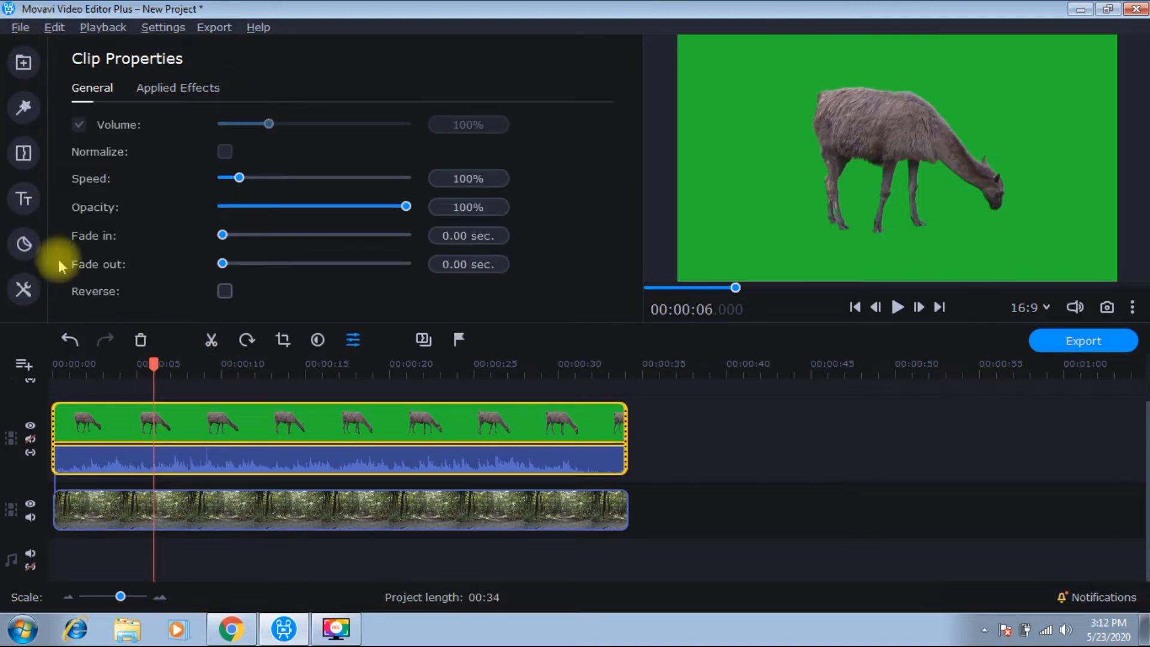
click(23, 290)
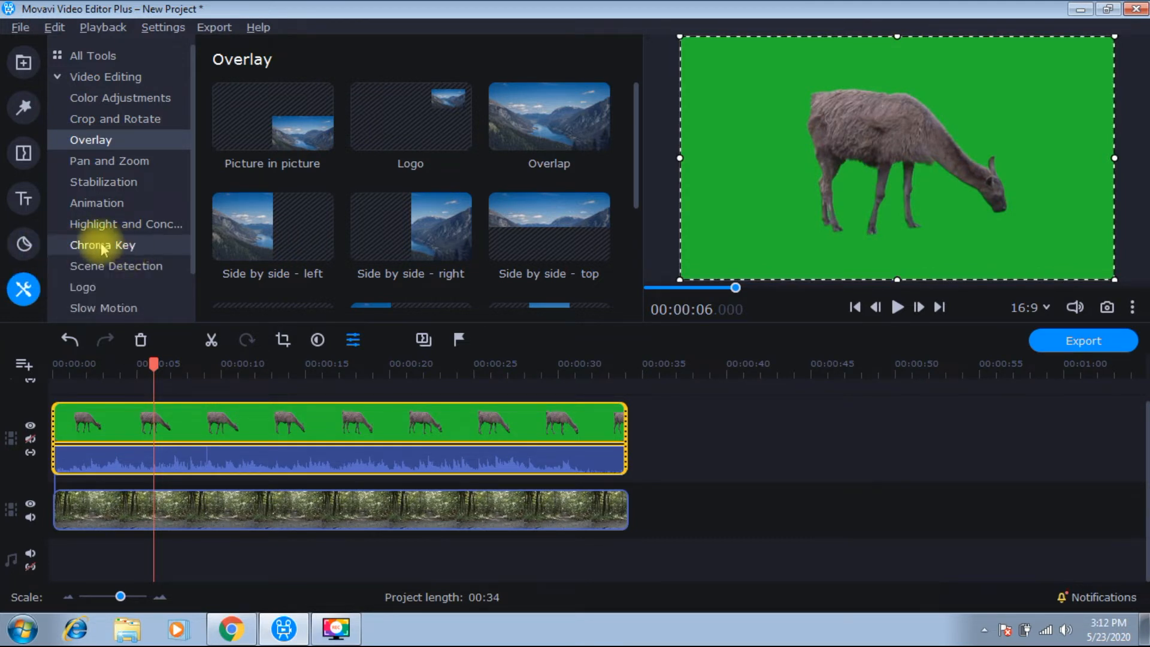
click(126, 247)
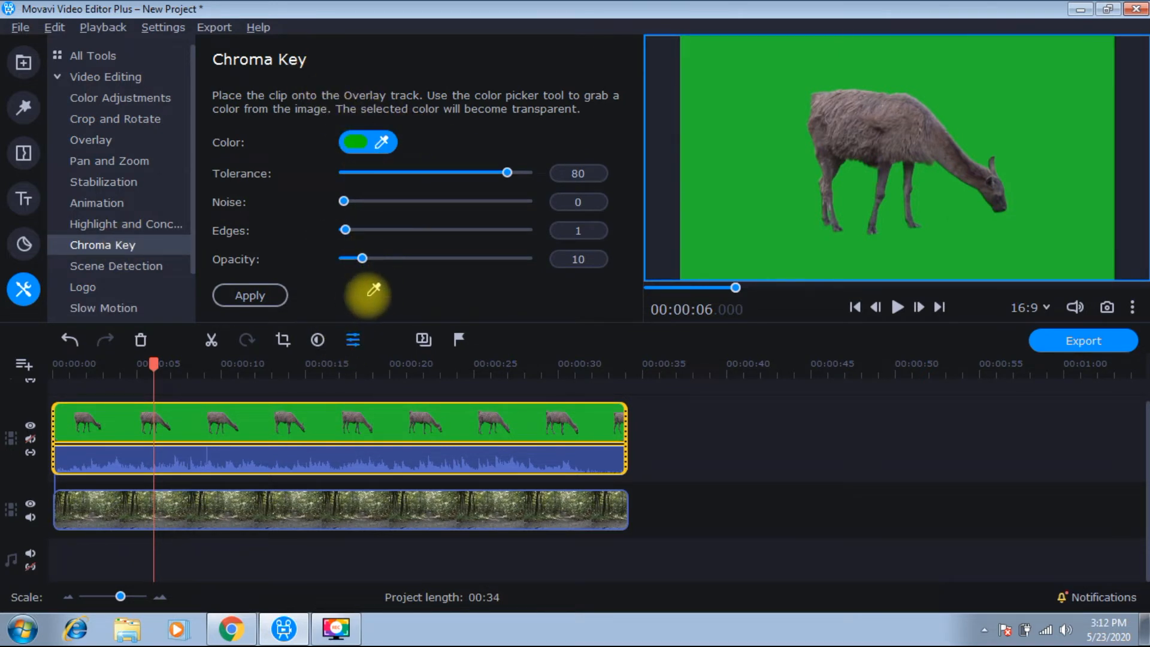
mouse_move(360, 260)
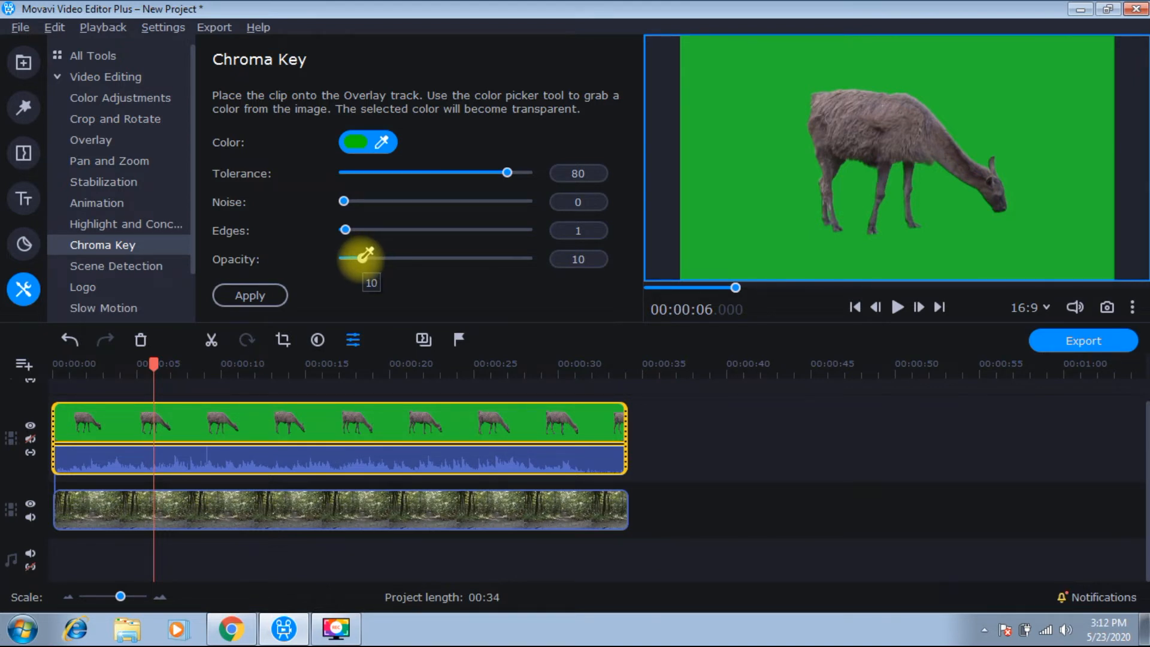
drag(365, 256, 403, 254)
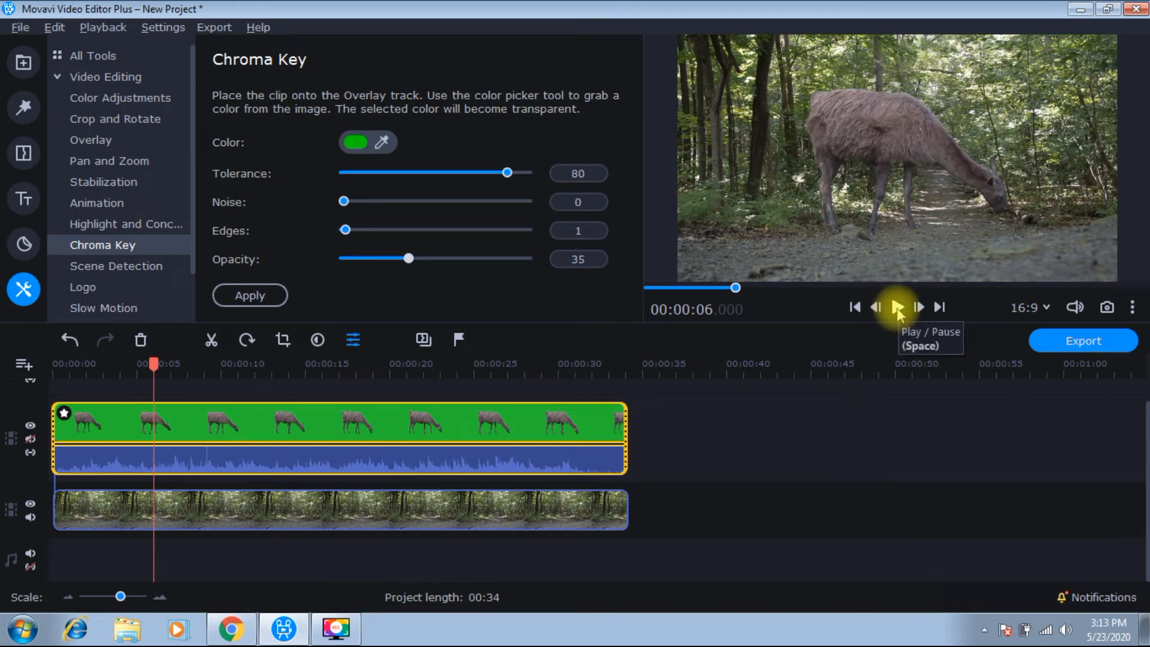
- Preview the keyed alpaca over the forest background in full screen and return to the editor
click(1133, 307)
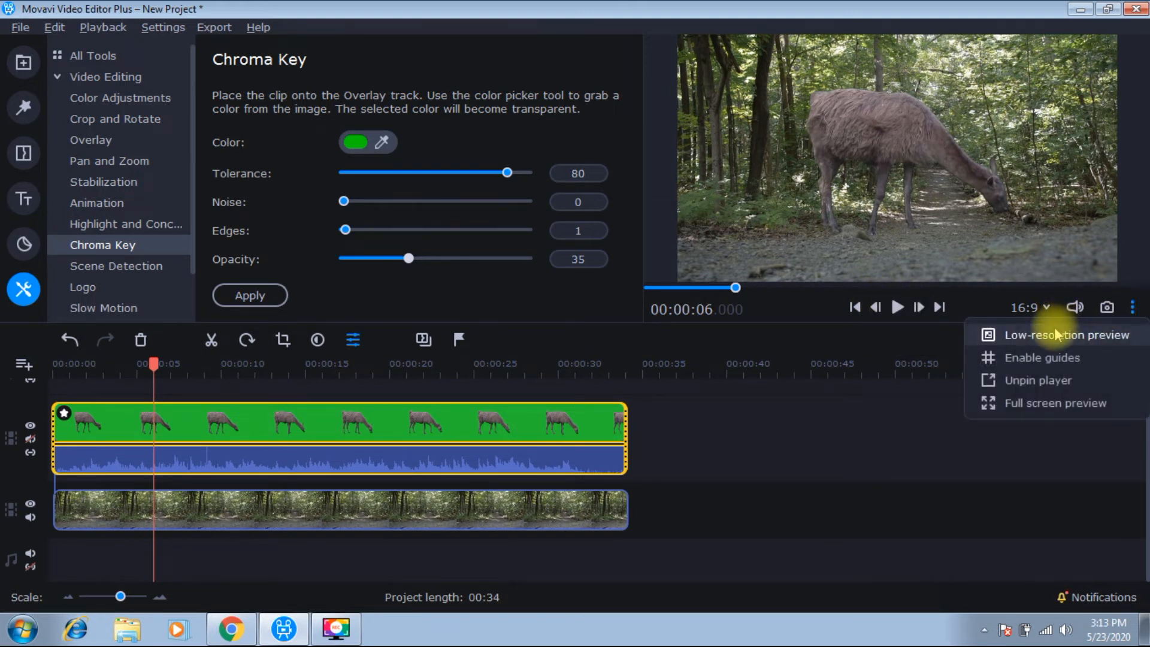
click(1019, 403)
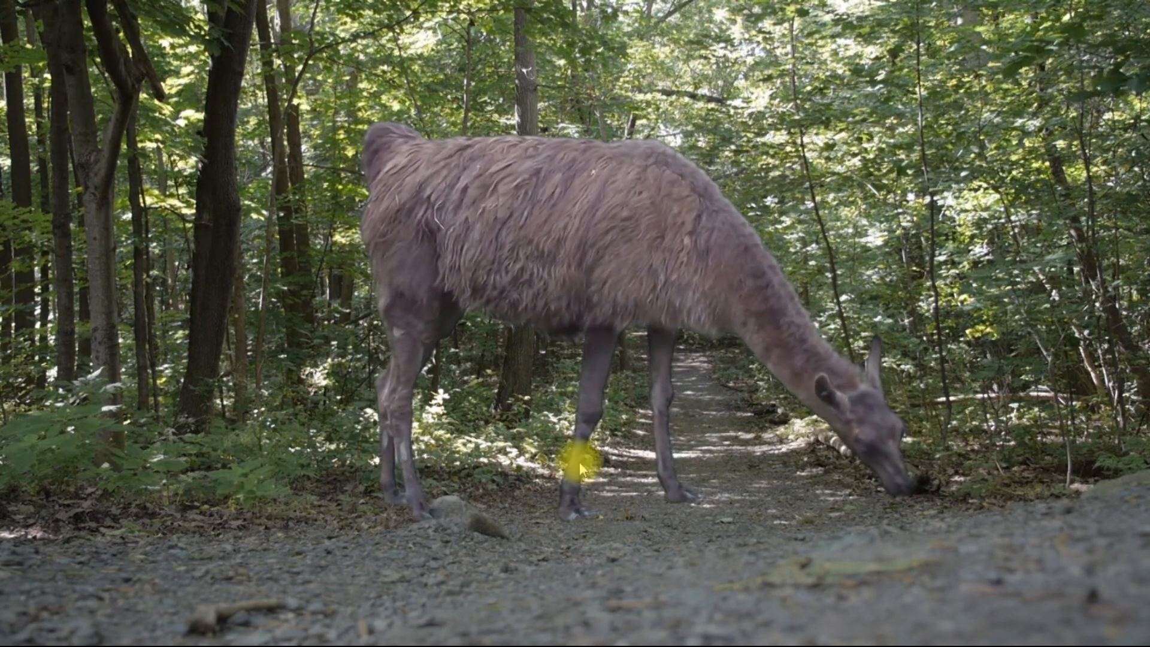
key(Escape)
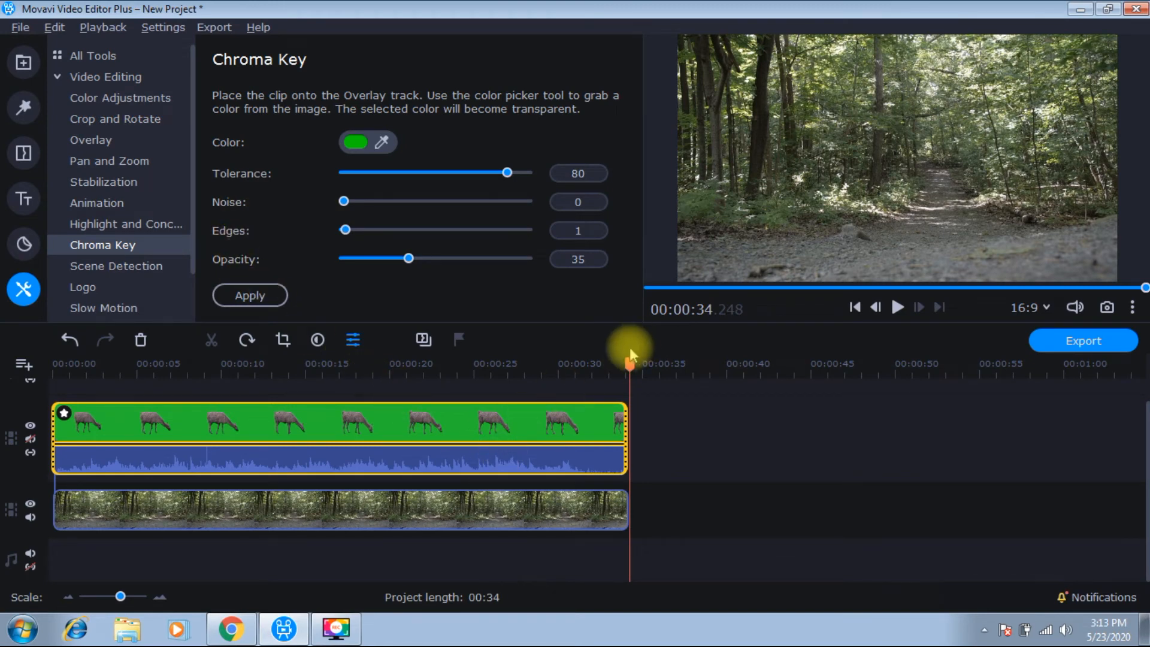
- Scale the alpaca overlay down to less than half the frame width and position it among the trees left of the forest path
drag(629, 361, 565, 361)
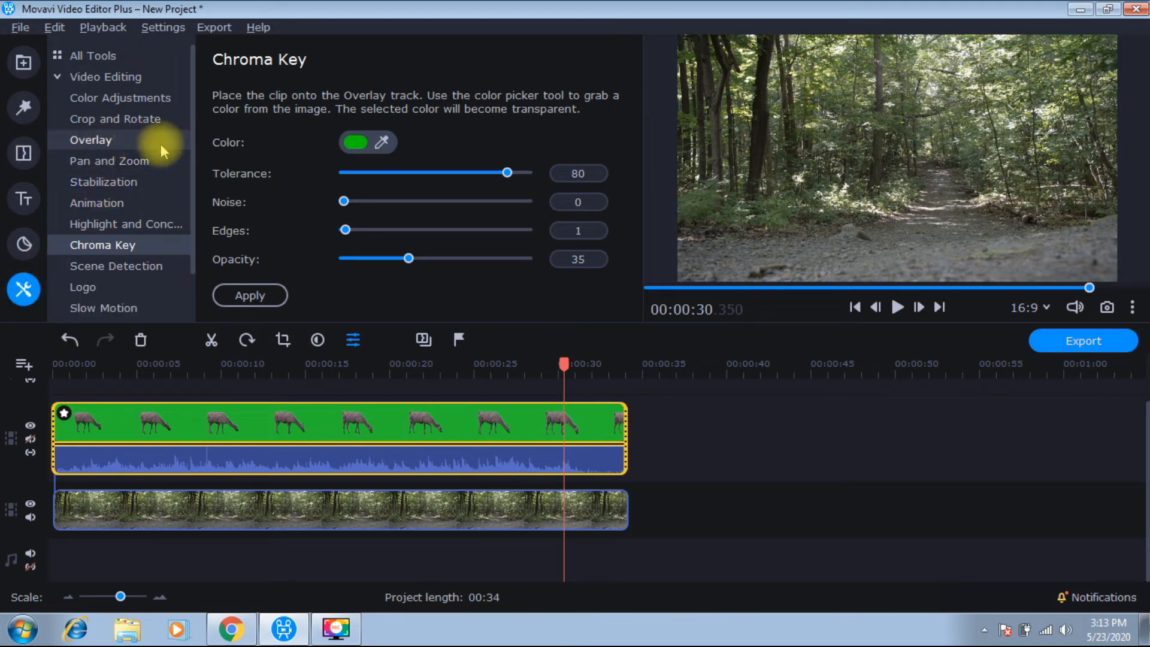
click(101, 147)
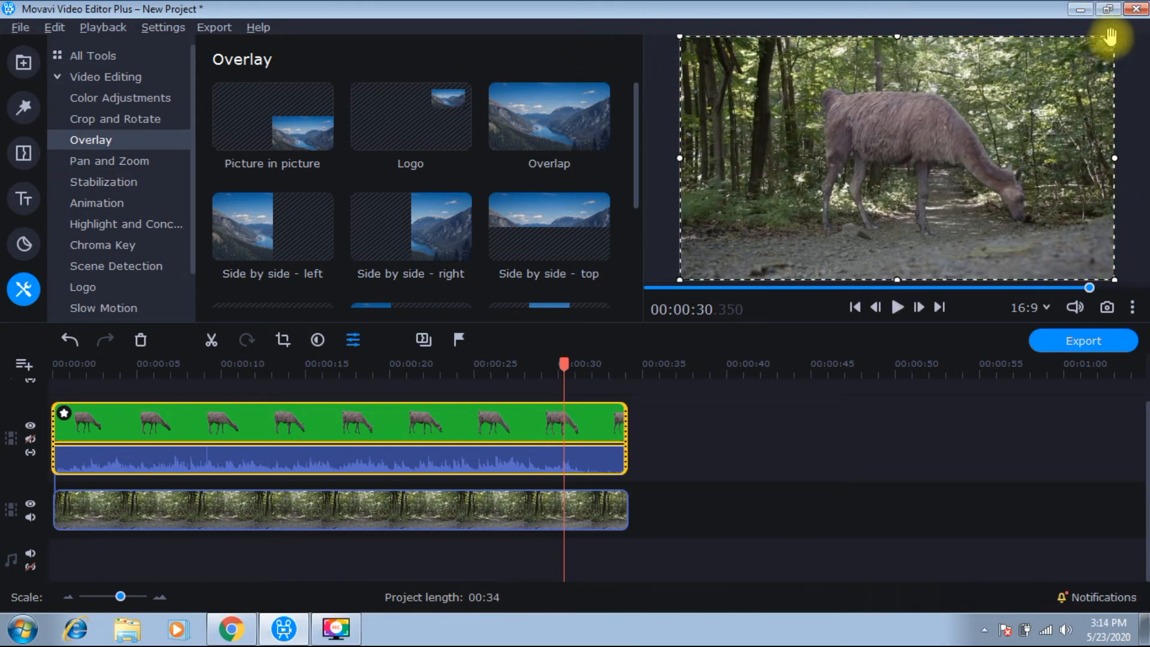
drag(1113, 43, 858, 134)
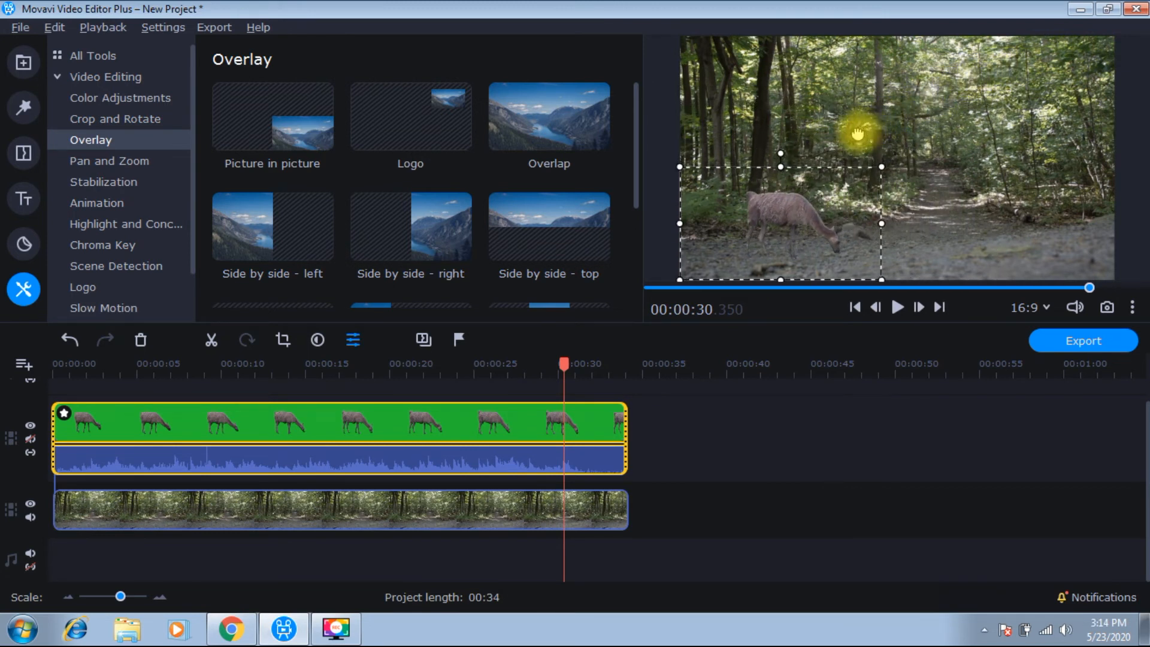
drag(802, 223, 786, 167)
drag(864, 225, 834, 209)
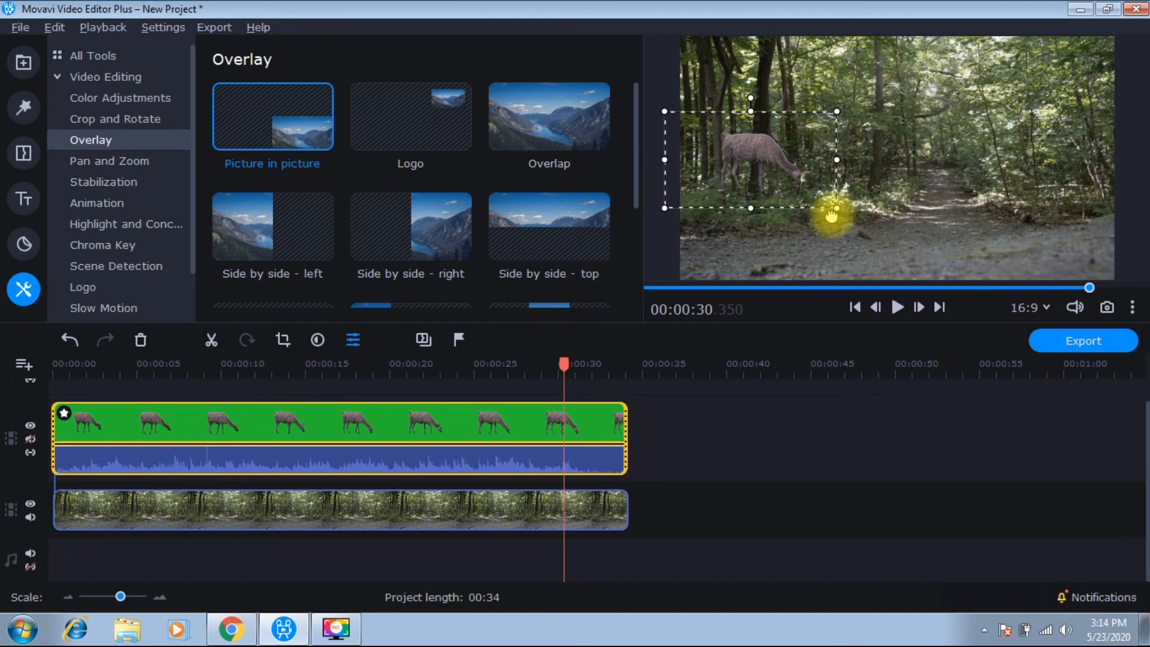
drag(768, 179, 754, 185)
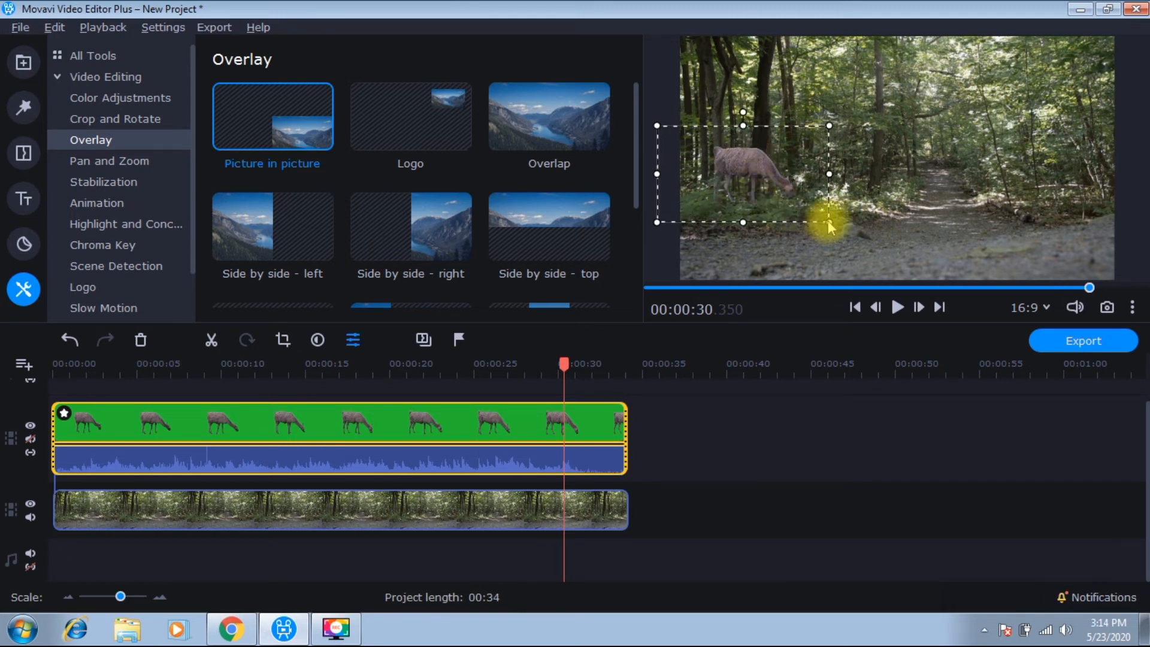
drag(828, 221, 820, 221)
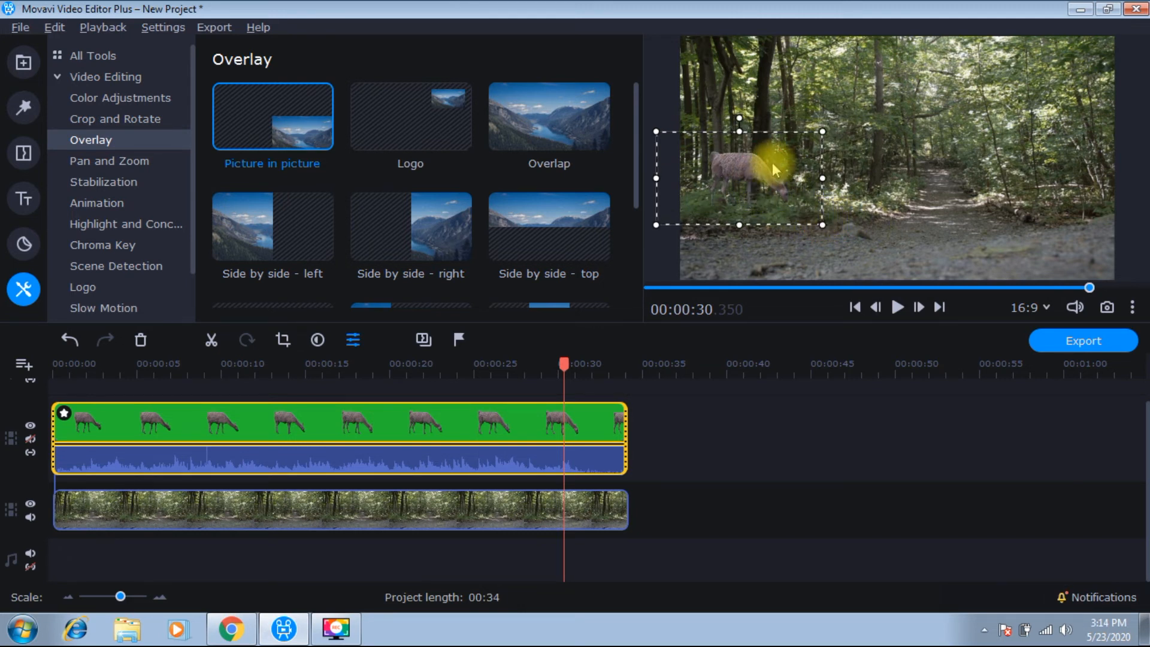
drag(773, 171, 770, 177)
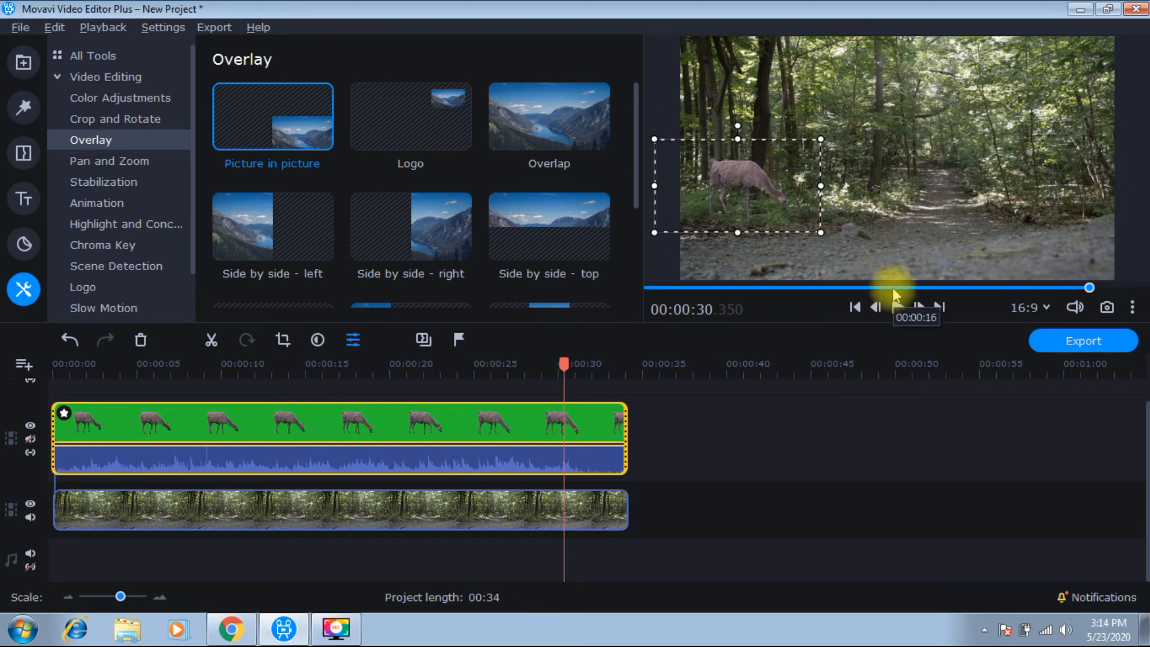
click(1074, 304)
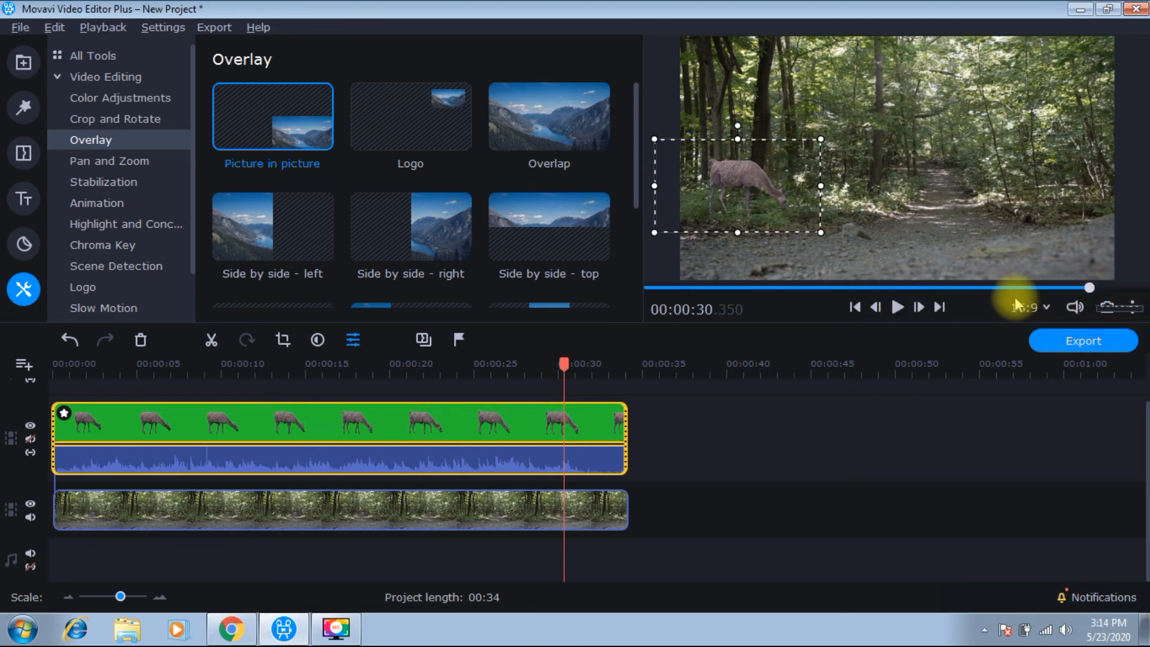